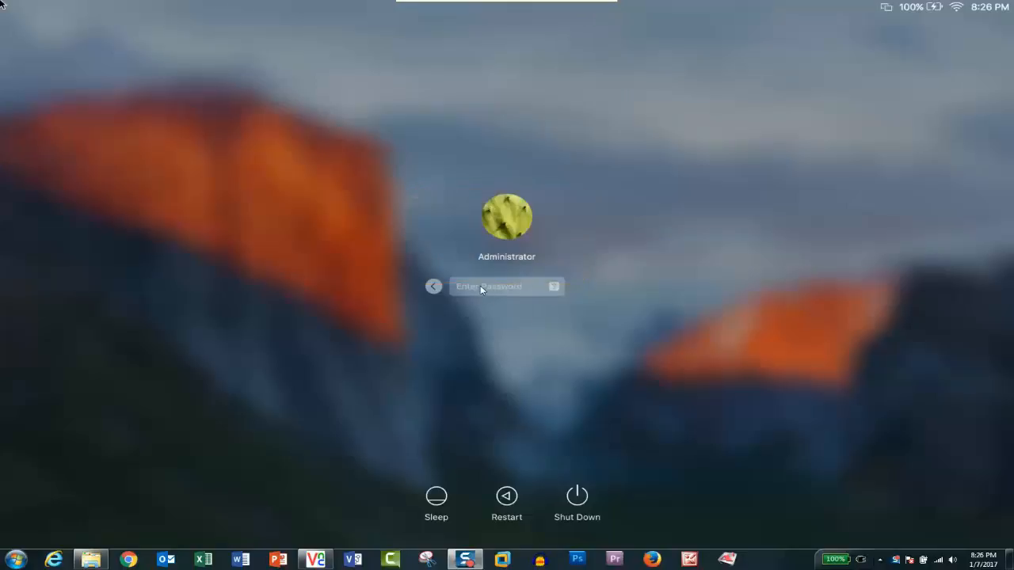
Enter the account password and log in as Administrator
{"action": "type", "text": "•"}
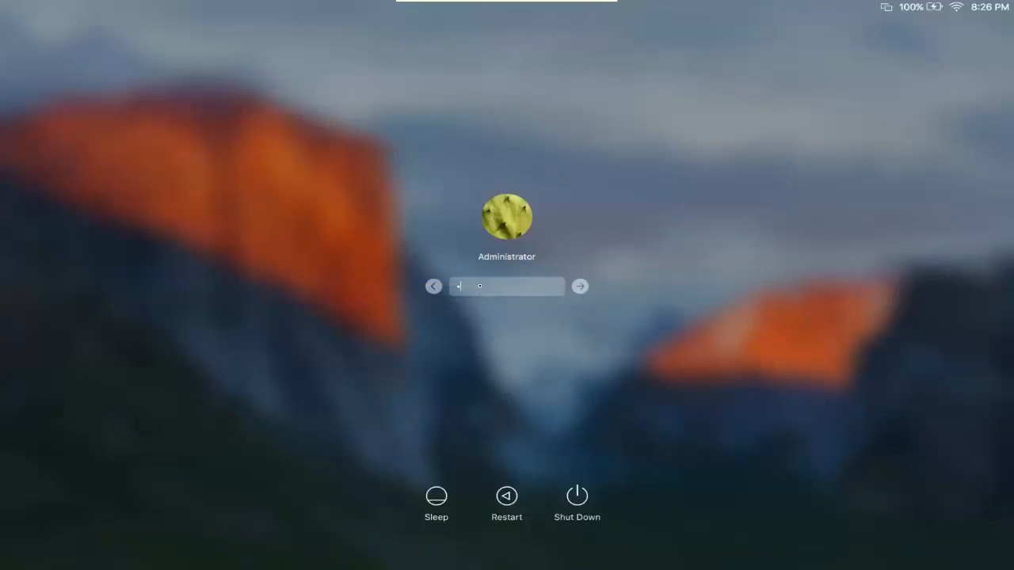
{"action": "type", "text": "•••••••"}
{"action": "left_click", "coordinate": [581, 285]}
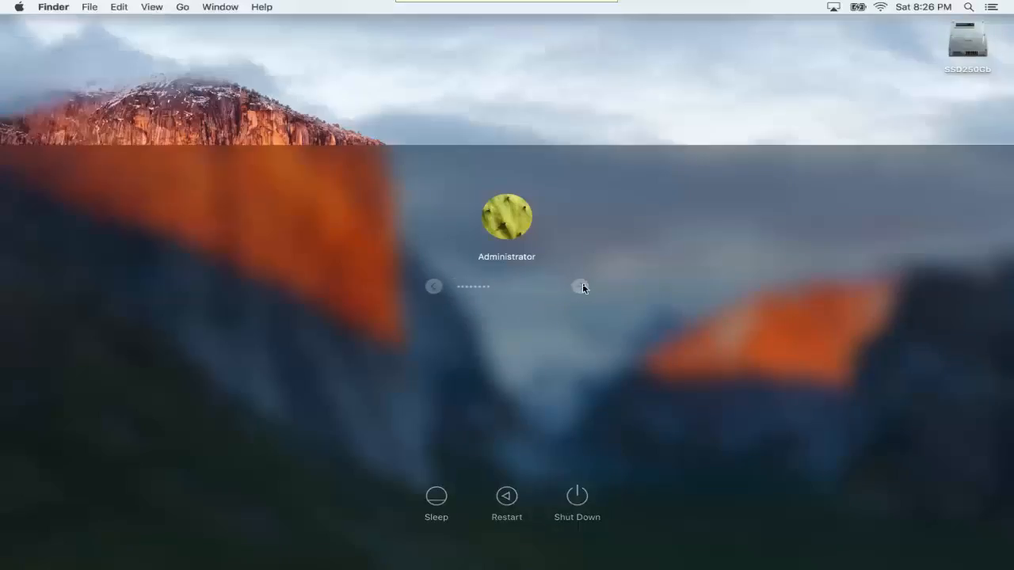
Switch to the App Store and search it for "macos sierra"
{"action": "left_click", "coordinate": [736, 543]}
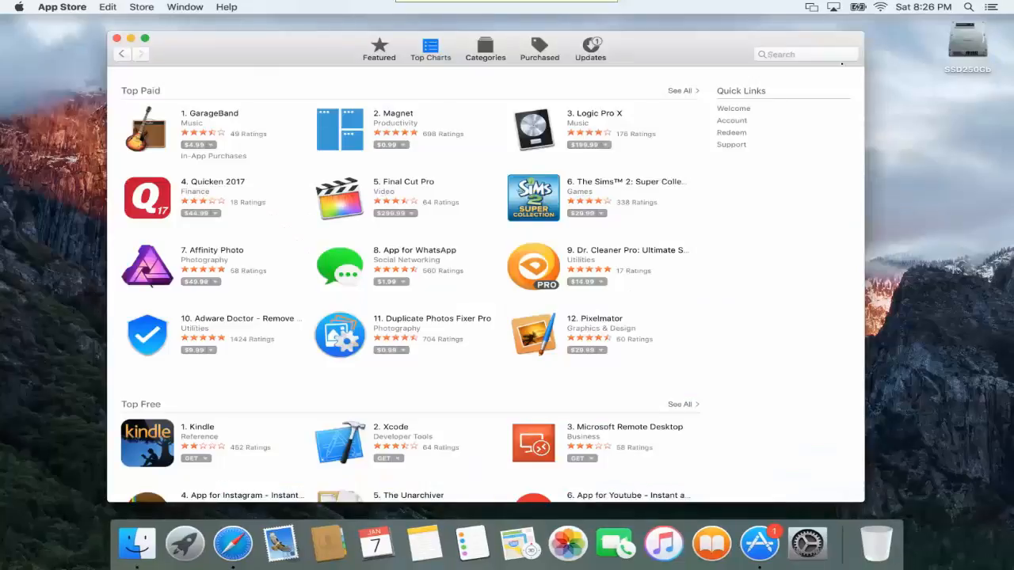
{"action": "left_click", "coordinate": [787, 55]}
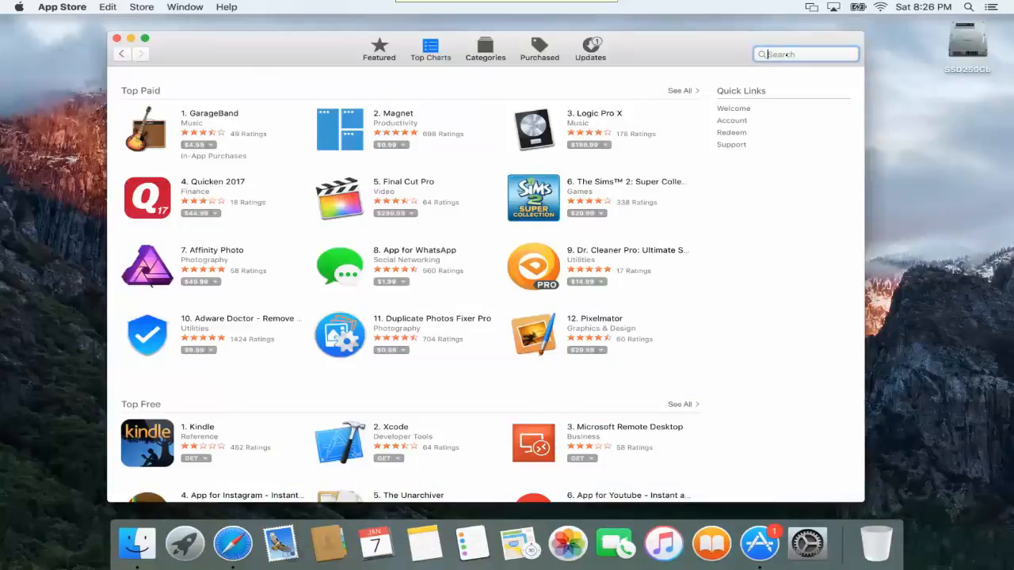
{"action": "type", "text": "macos"}
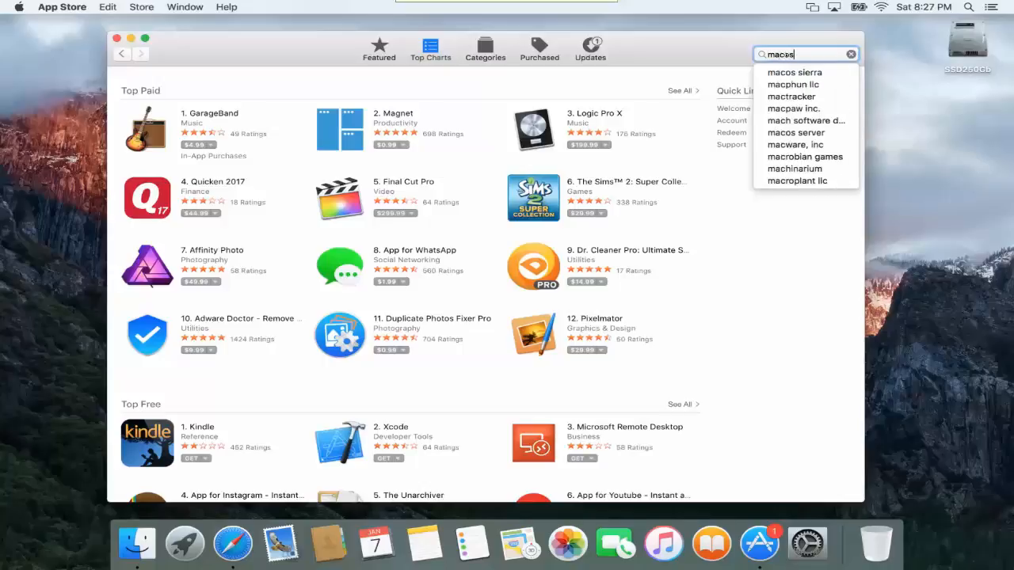
{"action": "type", "text": " sie"}
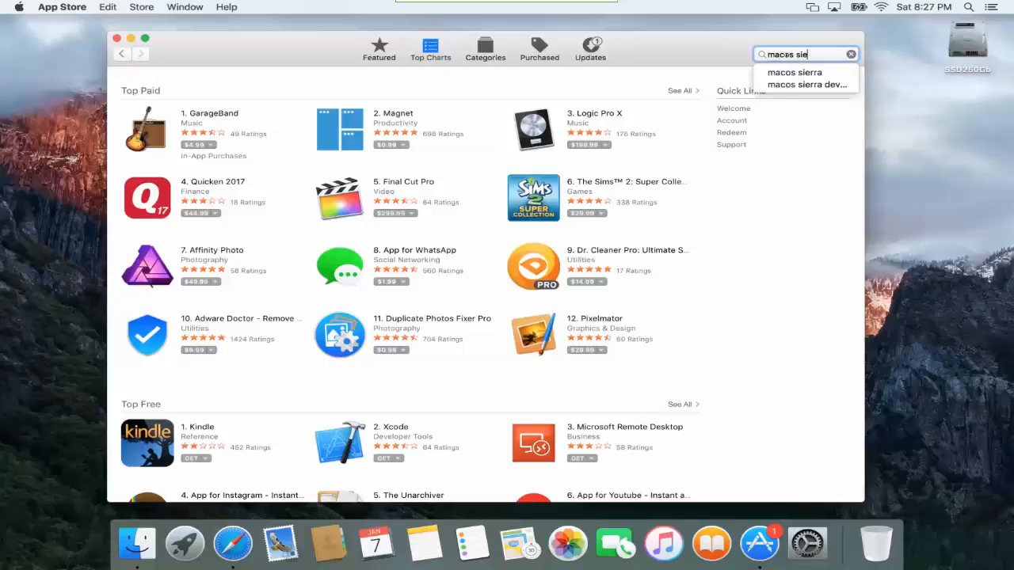
{"action": "type", "text": "rra"}
{"action": "key", "text": "Return"}
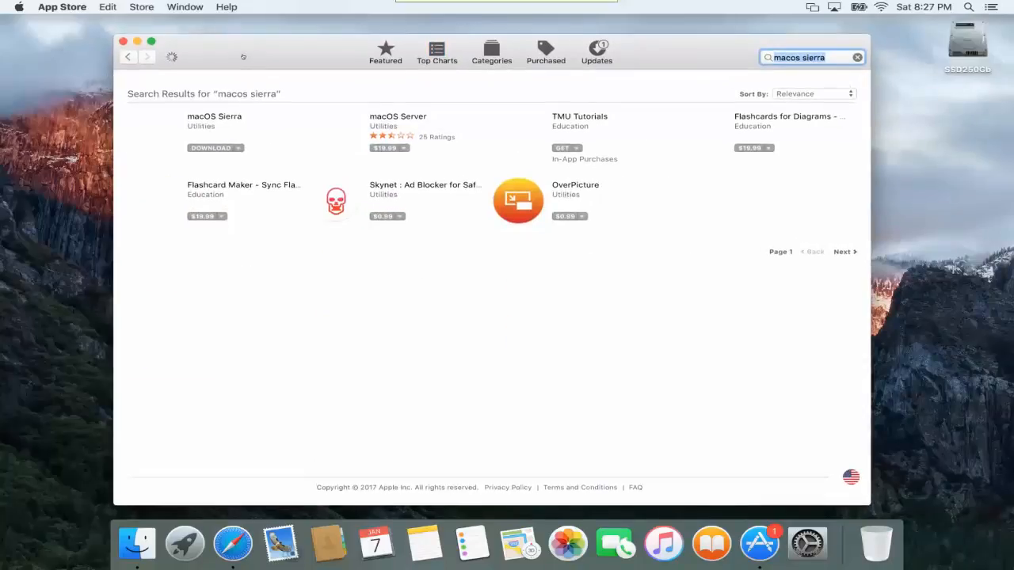
Download macOS Sierra from the search results and check the download progress in Launchpad
{"action": "left_click", "coordinate": [211, 148]}
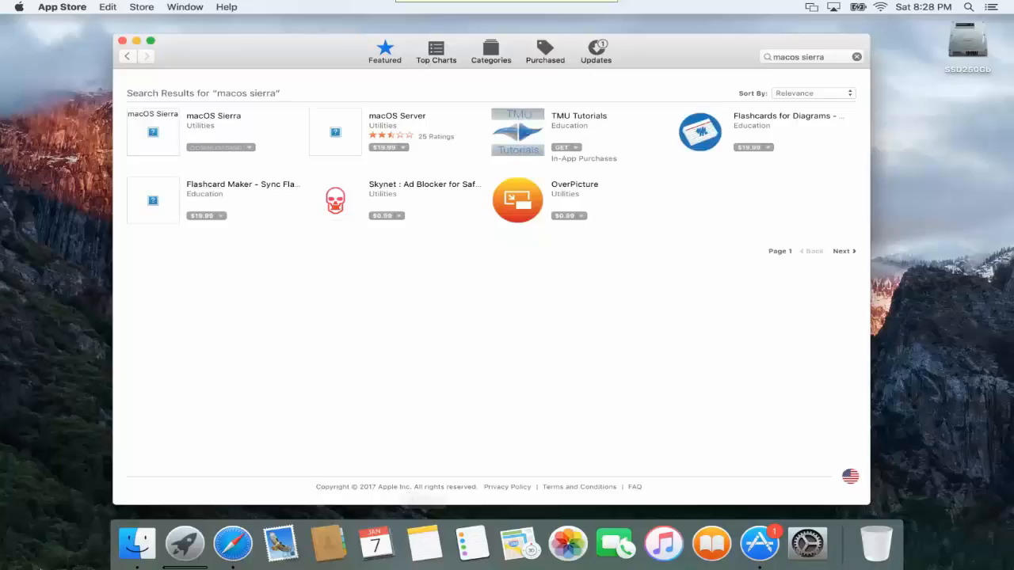
{"action": "left_click", "coordinate": [183, 545]}
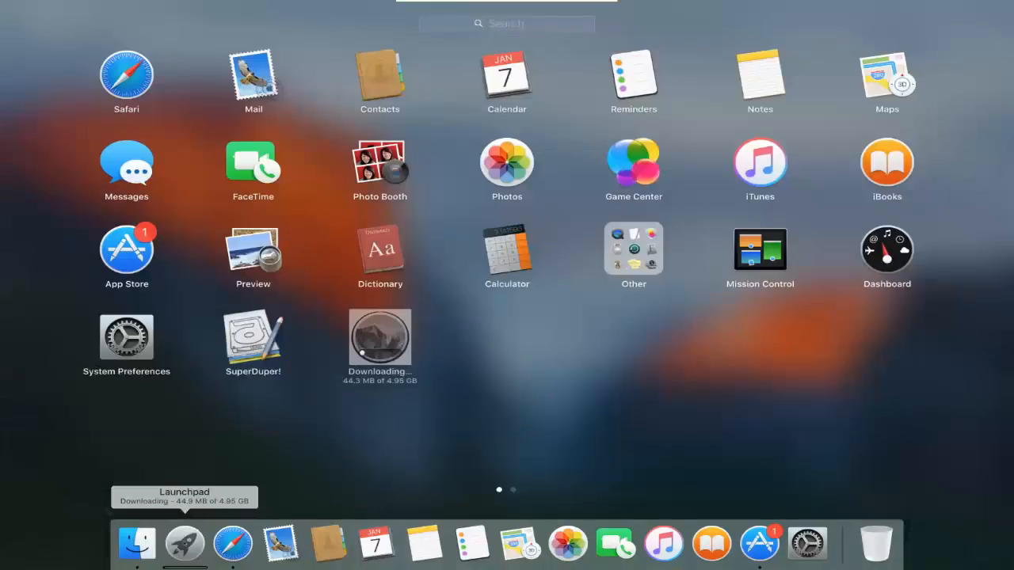
{"action": "left_click", "coordinate": [390, 398]}
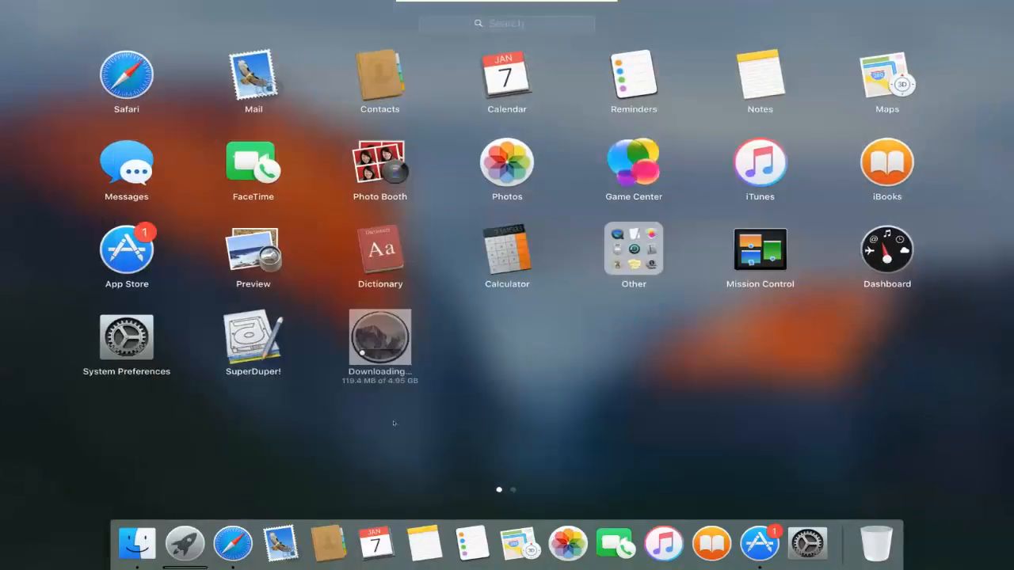
Launch the downloaded Install macOS Sierra app from Launchpad and continue past its welcome screen
{"action": "mouse_move", "coordinate": [184, 547]}
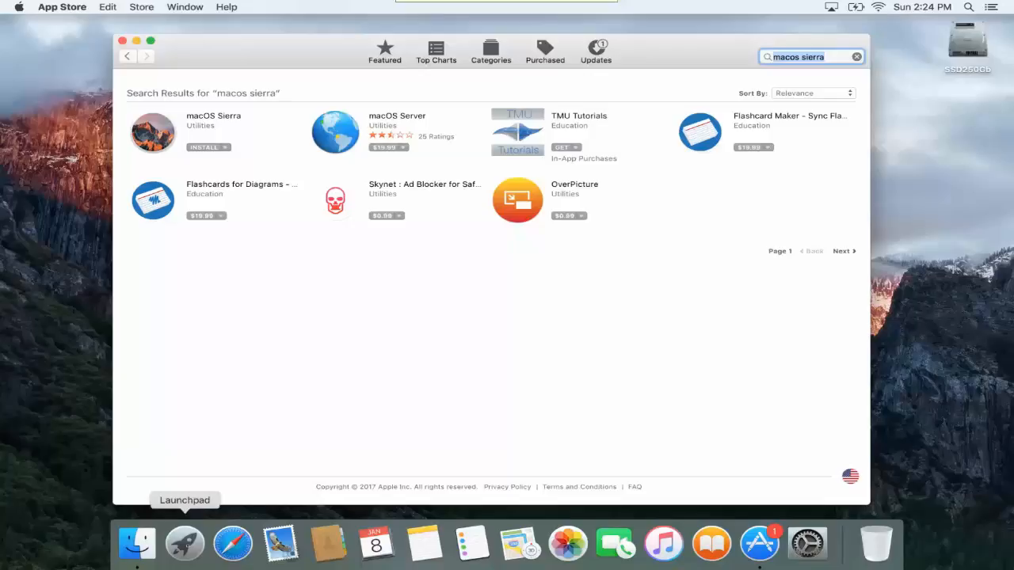
{"action": "left_click", "coordinate": [185, 544]}
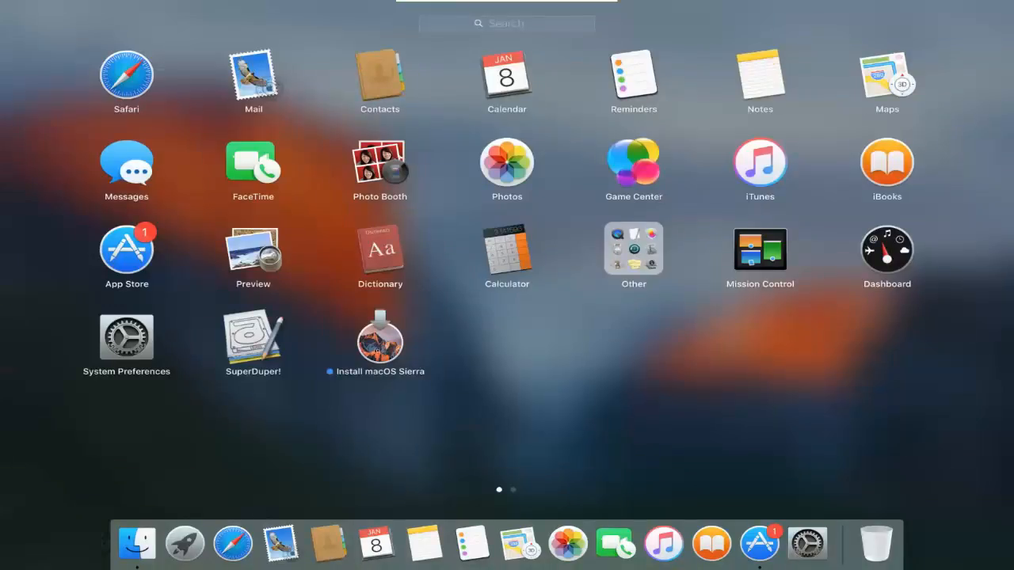
{"action": "left_click", "coordinate": [380, 341]}
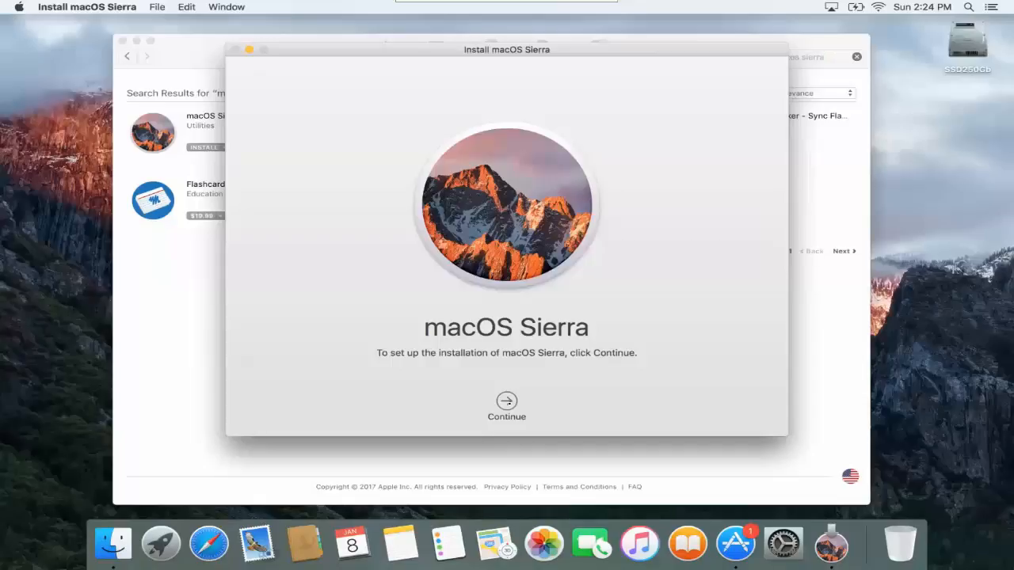
{"action": "left_click", "coordinate": [506, 406]}
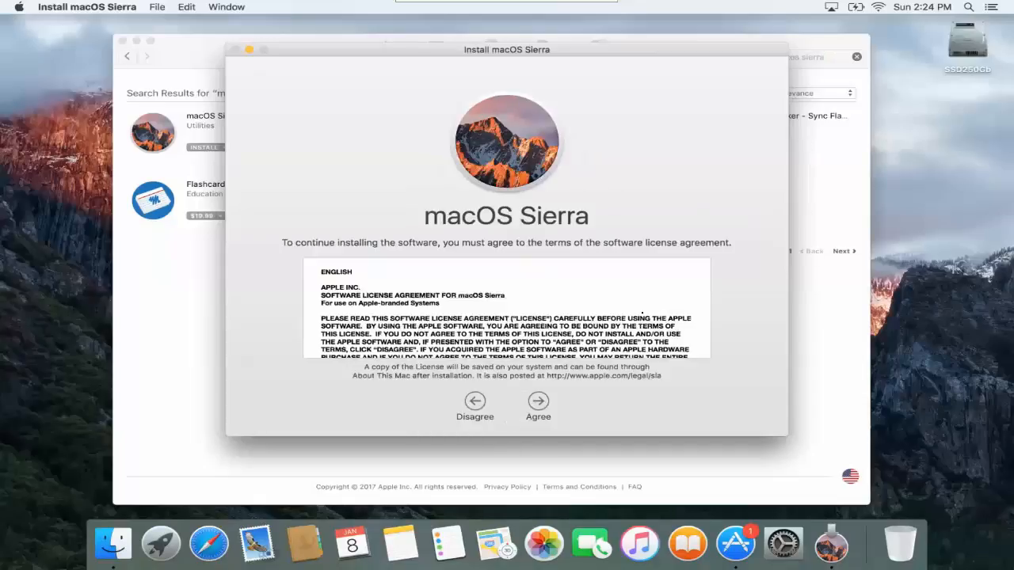
Agree to the software license agreement, and authorize the installer's helper tool with the administrator password to install on SSD250Gb
{"action": "left_click", "coordinate": [538, 400]}
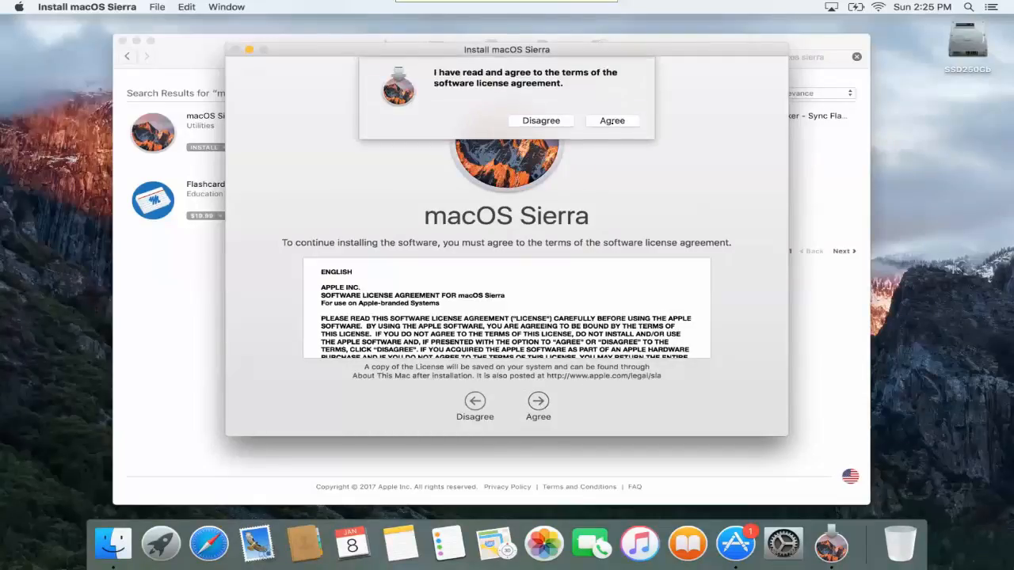
{"action": "left_click", "coordinate": [613, 121]}
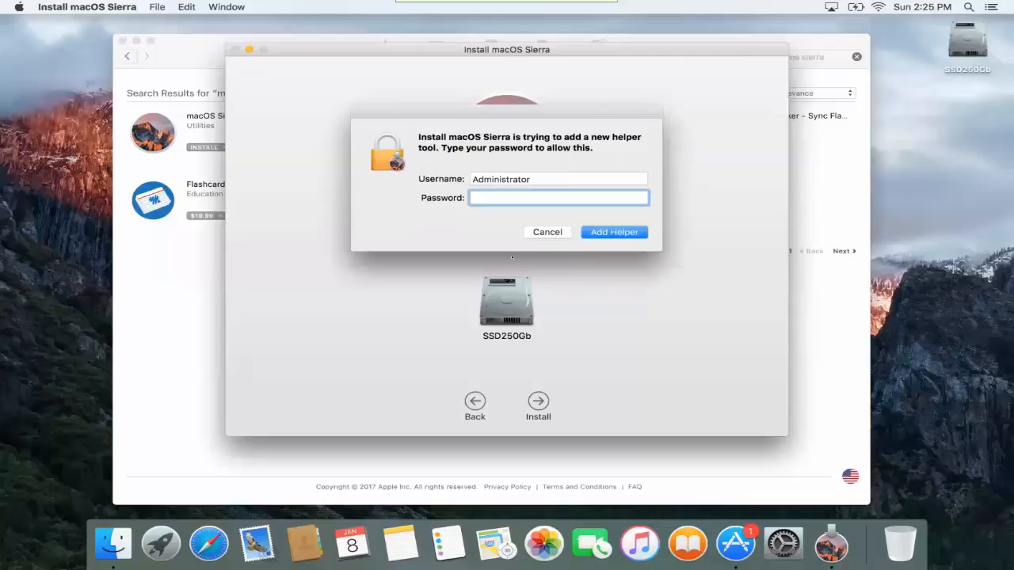
{"action": "type", "text": "••••••••"}
{"action": "left_click", "coordinate": [604, 233]}
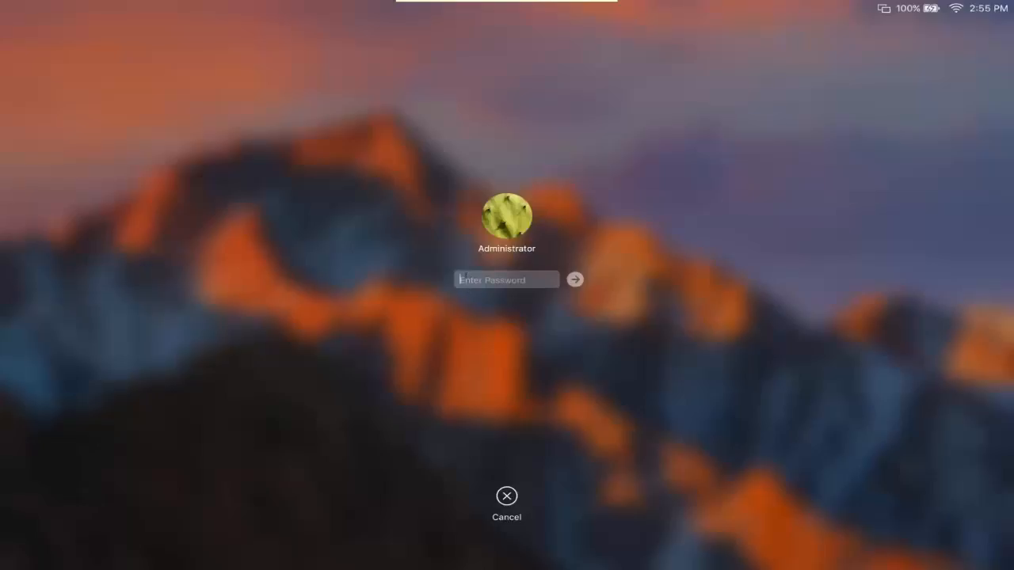
Log back in to the upgraded Mac with the Administrator account password
{"action": "type", "text": "********"}
{"action": "key", "text": "Return"}
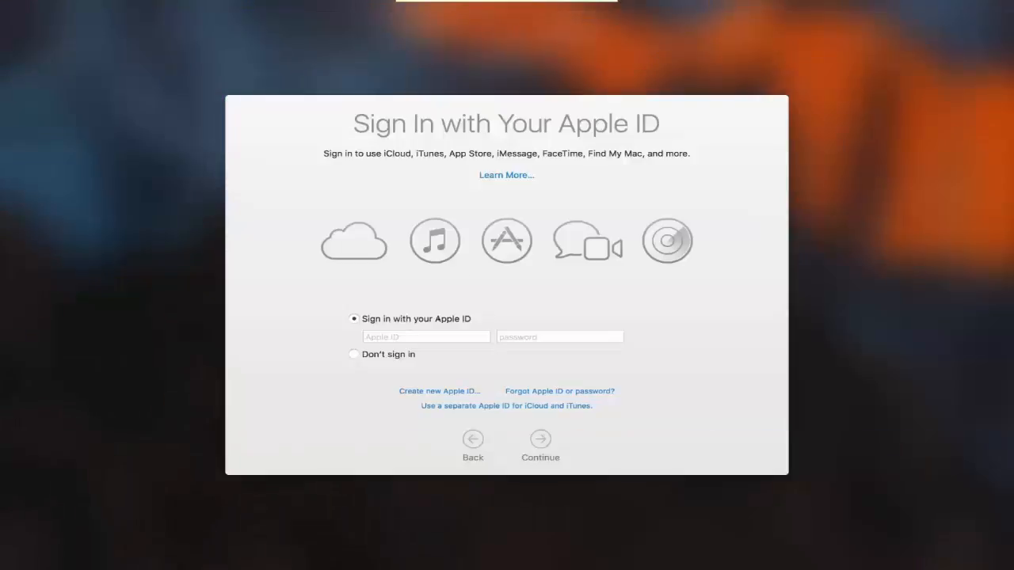
Skip signing in with an Apple ID, and continue the setup with Siri enabled on this Mac
{"action": "left_click", "coordinate": [355, 355]}
{"action": "left_click", "coordinate": [354, 319]}
{"action": "left_click", "coordinate": [387, 337]}
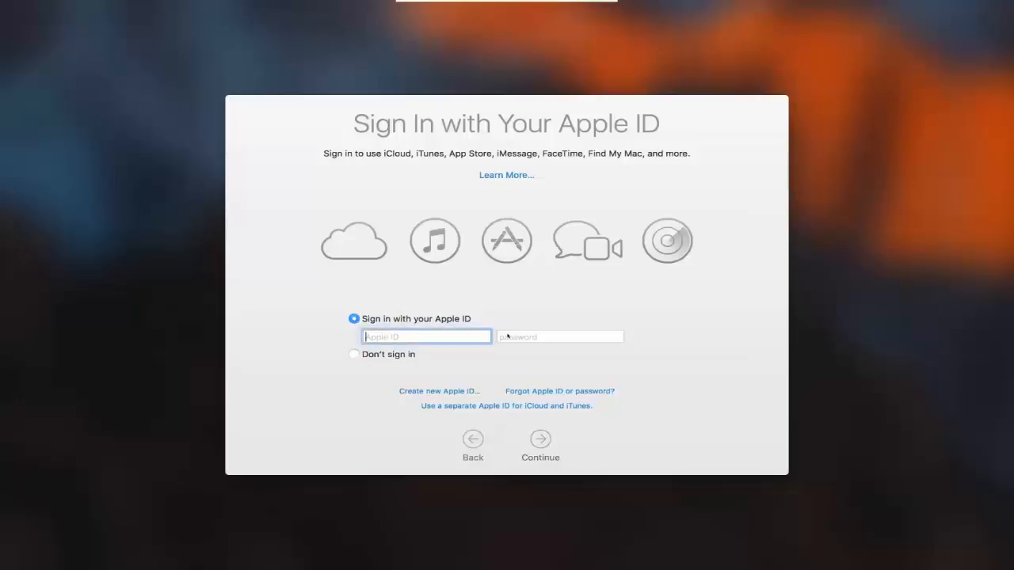
{"action": "left_click", "coordinate": [362, 356]}
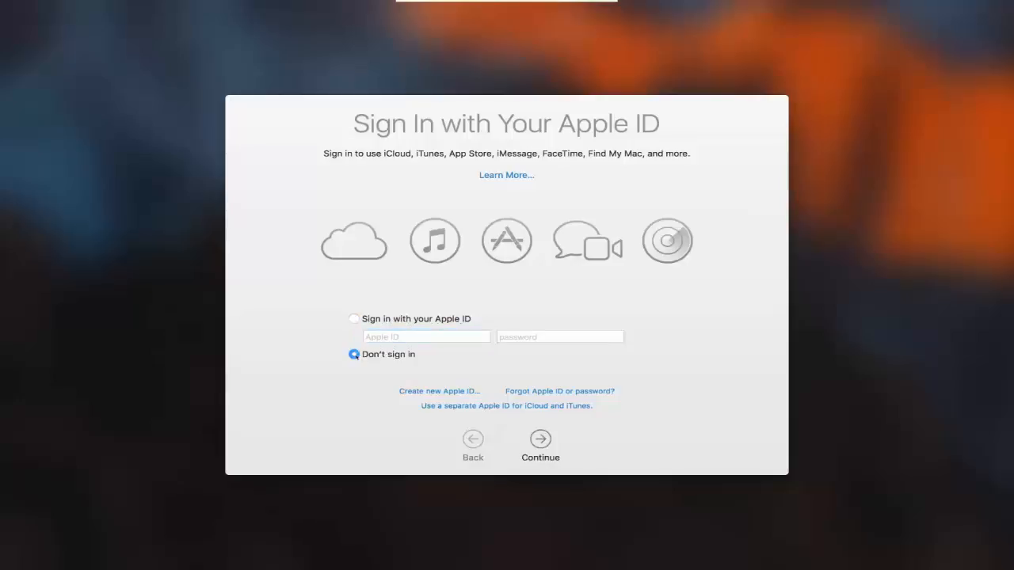
{"action": "left_click", "coordinate": [540, 442]}
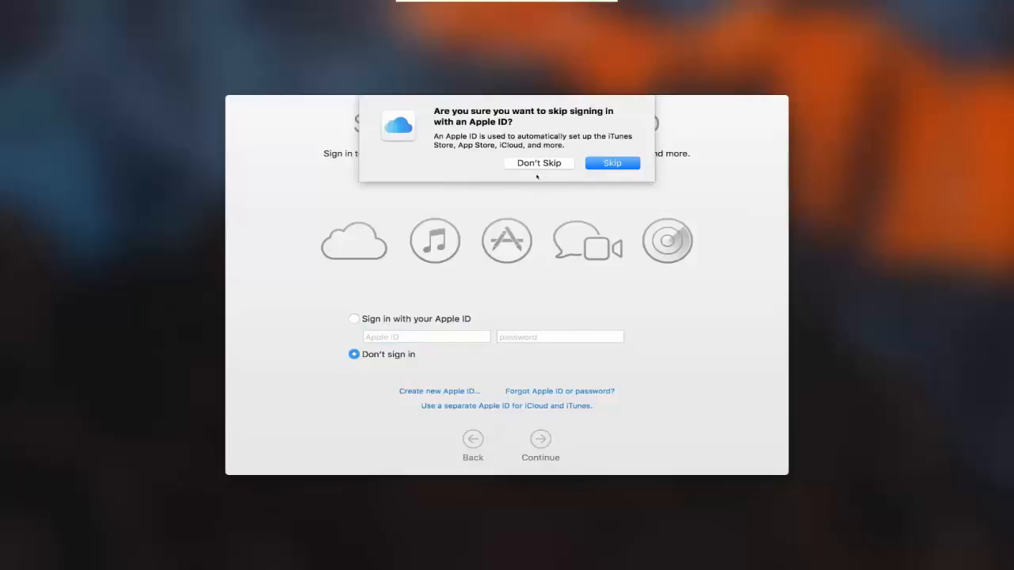
{"action": "left_click", "coordinate": [609, 165]}
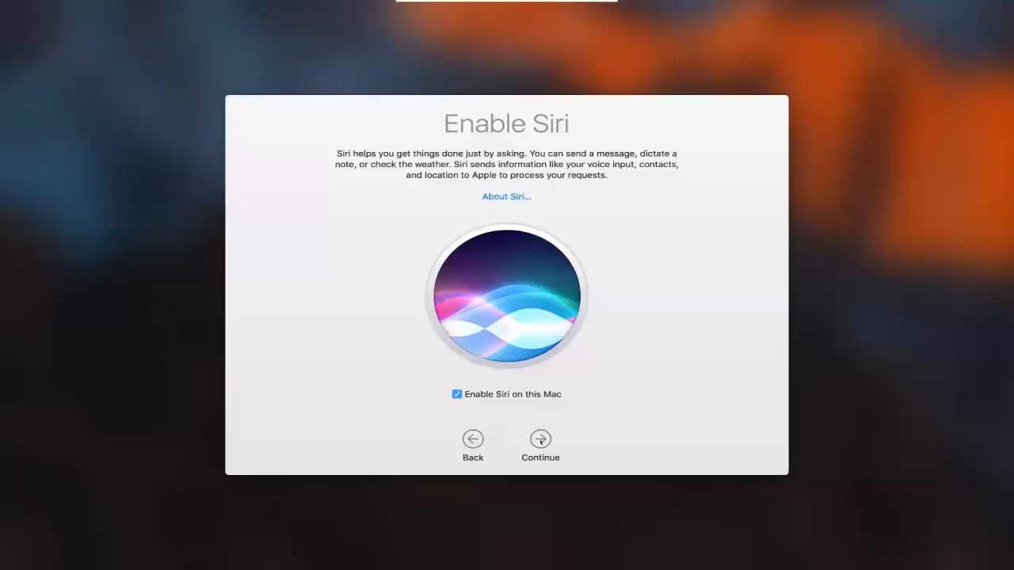
{"action": "left_click", "coordinate": [540, 441]}
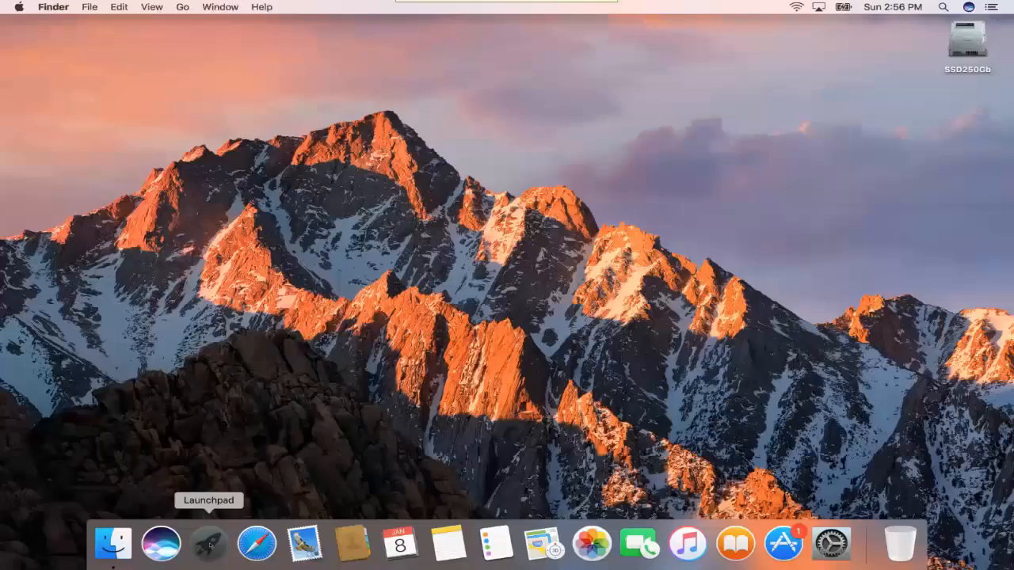
Look over the apps in Launchpad, and check the installed macOS version in About This Mac
{"action": "left_click", "coordinate": [210, 545]}
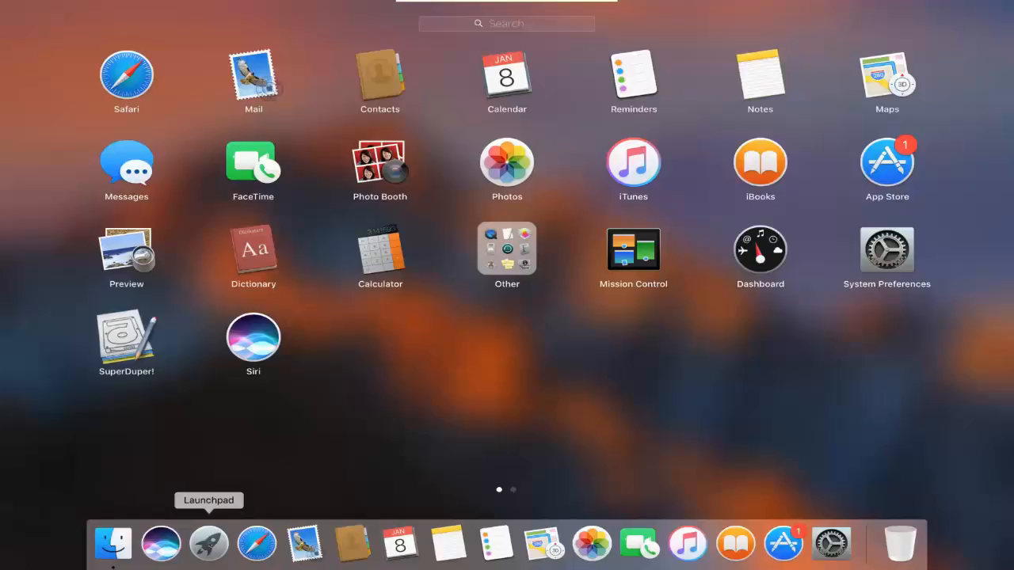
{"action": "left_click", "coordinate": [209, 543]}
{"action": "left_click", "coordinate": [19, 6]}
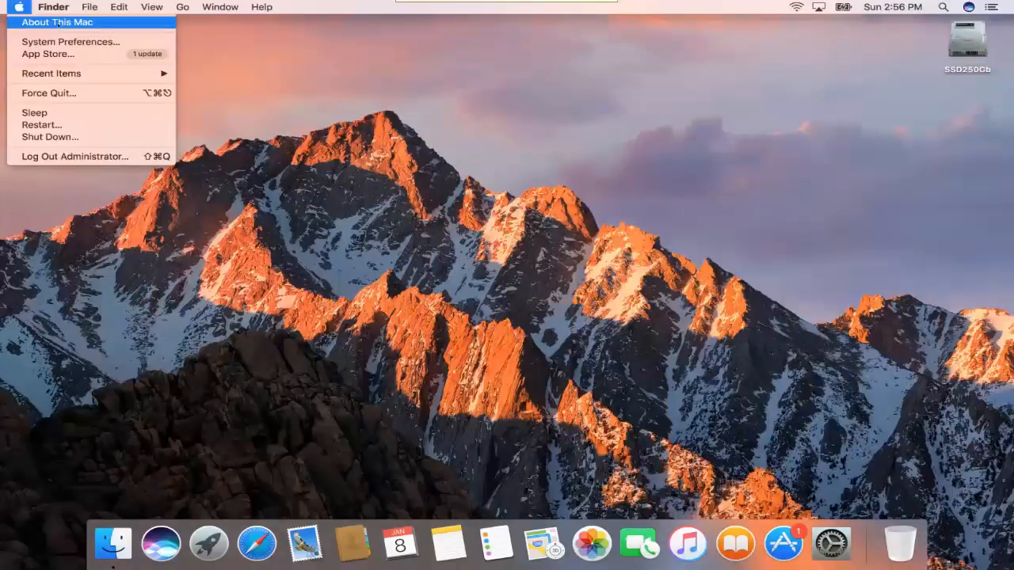
{"action": "left_click", "coordinate": [59, 22]}
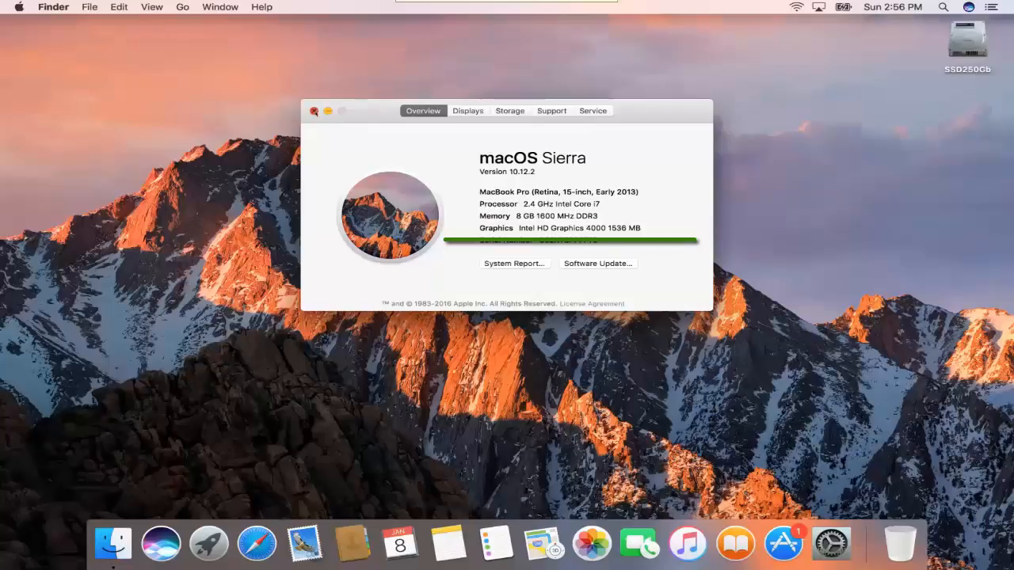
{"action": "left_click", "coordinate": [314, 111]}
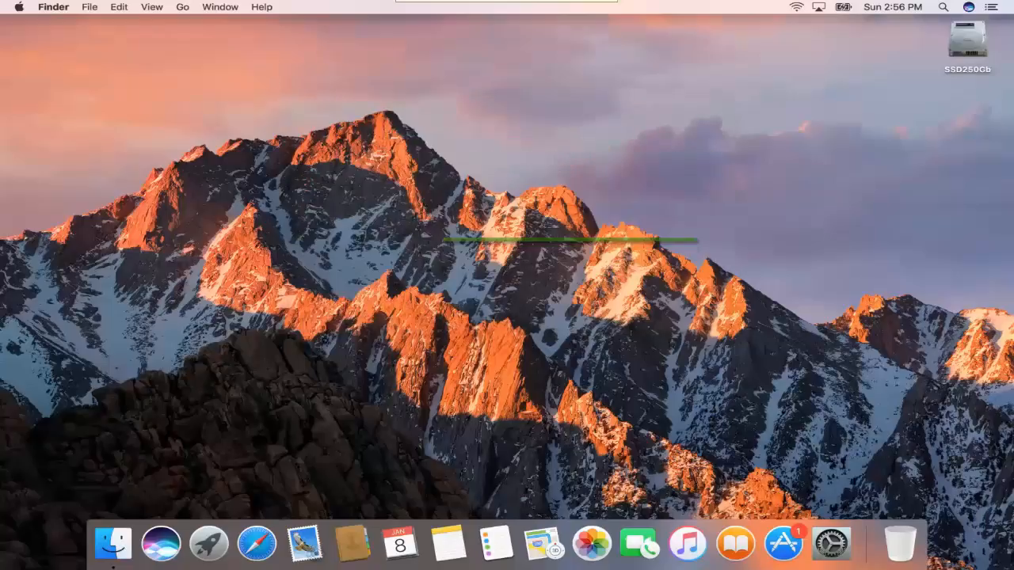